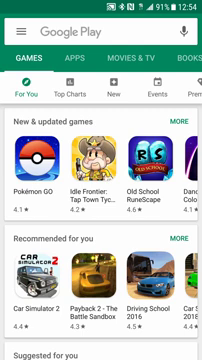
# Search the Play Store for 'cisco p', then install Cisco Packet Tracer Mobile and accept its permissions.
pyautogui.click(90, 31)
pyautogui.write('cisc')
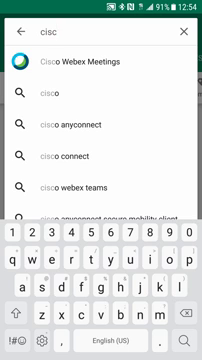
pyautogui.write('o')
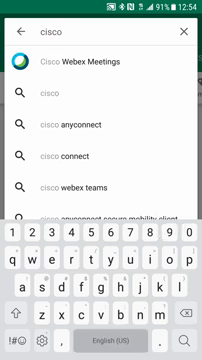
pyautogui.write(' p')
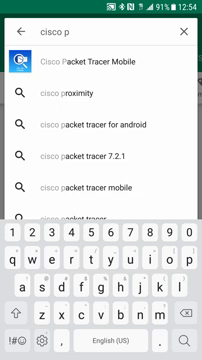
pyautogui.click(88, 61)
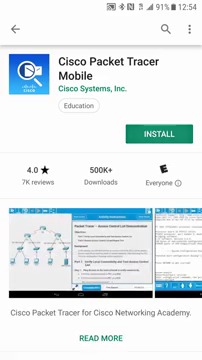
pyautogui.click(159, 133)
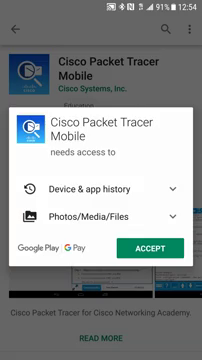
pyautogui.click(149, 247)
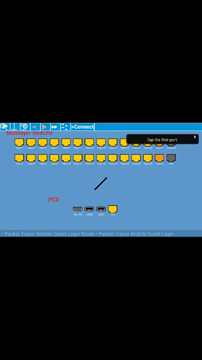
# Cable switch port 1 to PC0's FastEthernet and port 2 to Router0, then exit port view.
pyautogui.click(7, 140)
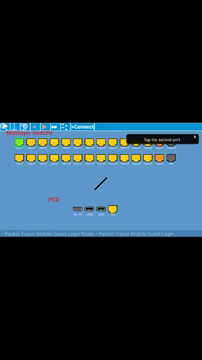
pyautogui.click(113, 208)
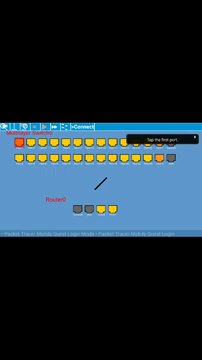
pyautogui.click(30, 140)
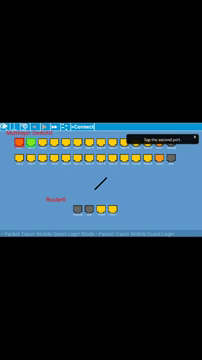
pyautogui.click(100, 209)
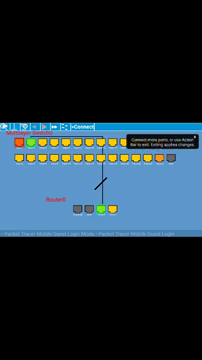
pyautogui.press('Escape')
# Spread PC0, Router0 and Multilayer Switch0 into a triangle, then bring up PC0's options.
pyautogui.moveTo(68, 193); pyautogui.dragTo(108, 190)
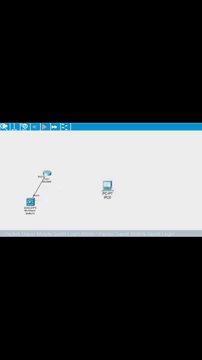
pyautogui.moveTo(30, 203); pyautogui.dragTo(27, 177)
pyautogui.moveTo(44, 175)
pyautogui.mouseDown()
pyautogui.moveTo(62, 166)
pyautogui.moveTo(86, 164)
pyautogui.mouseUp()
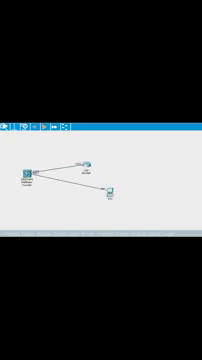
pyautogui.moveTo(27, 177); pyautogui.dragTo(48, 192)
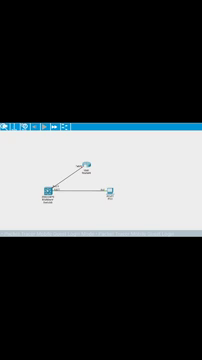
pyautogui.rightClick(100, 182)
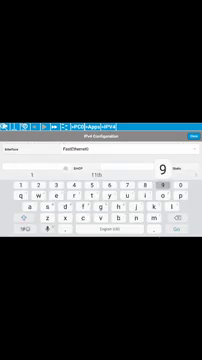
pyautogui.write('2')
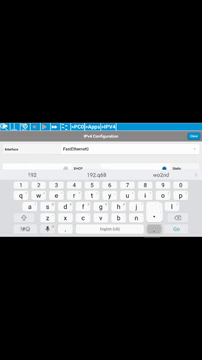
pyautogui.write('.1')
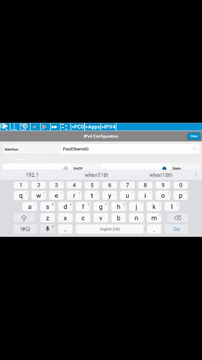
# Correct PC0's IP address to 192.168.1.100 and enter subnet mask 255.255.255.0.
pyautogui.press('BackSpace')
pyautogui.write('1')
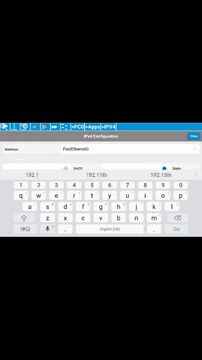
pyautogui.write('68')
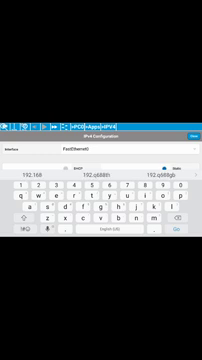
pyautogui.write('.1')
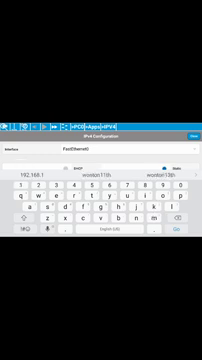
pyautogui.press('BackSpace')
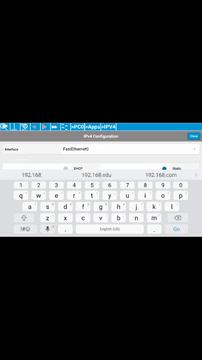
pyautogui.write('1')
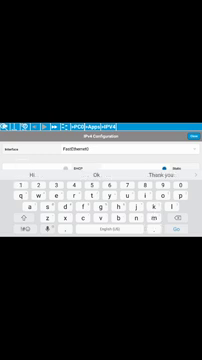
pyautogui.click(181, 185)
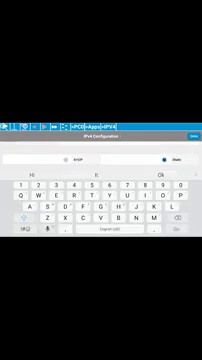
pyautogui.click(39, 185)
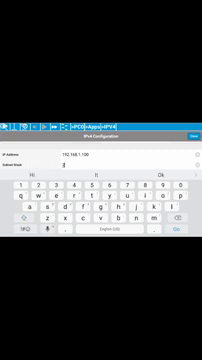
pyautogui.click(92, 185)
pyautogui.write('255.255.255')
pyautogui.click(155, 218)
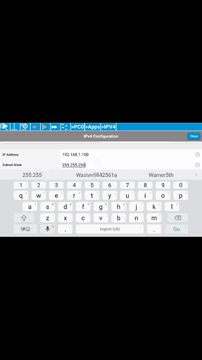
pyautogui.click(155, 218)
pyautogui.click(181, 185)
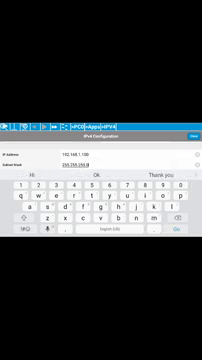
pyautogui.click(177, 228)
# Enter default gateway 192.168.1.1, submit the IPv4 settings and return to App Selection.
pyautogui.click(75, 197)
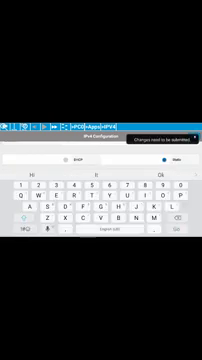
pyautogui.press('Escape')
pyautogui.click(75, 197)
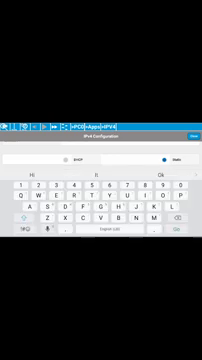
pyautogui.click(20, 185)
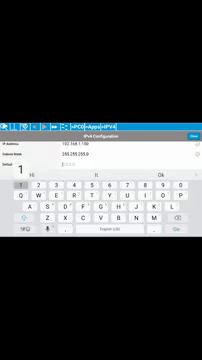
pyautogui.click(163, 185)
pyautogui.write('2')
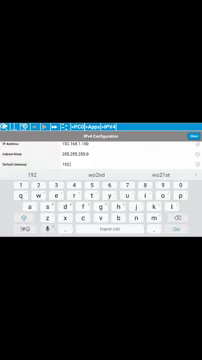
pyautogui.write('.168')
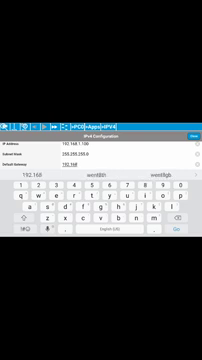
pyautogui.write('.11.1.1')
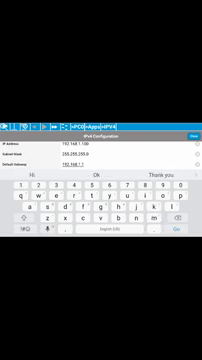
pyautogui.press('Return')
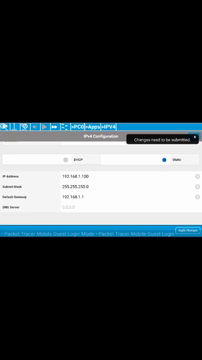
pyautogui.click(194, 138)
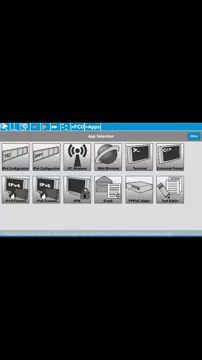
pyautogui.click(194, 138)
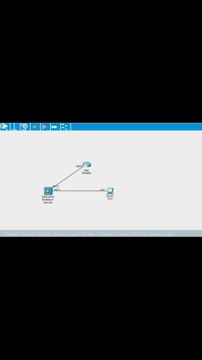
pyautogui.scroll(1, 80, 180)
pyautogui.scroll(1, 80, 180)
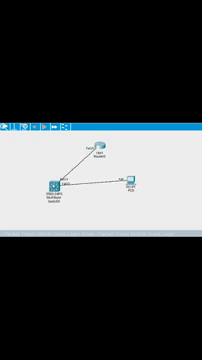
# Open PC0's options and launch its Command Prompt.
pyautogui.click(100, 183)
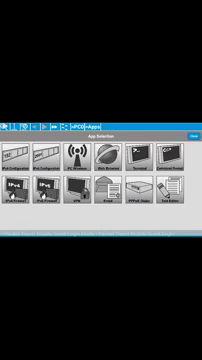
pyautogui.click(182, 166)
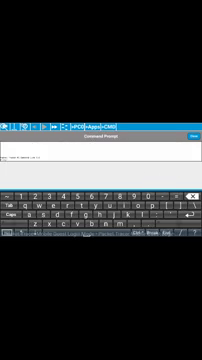
# Type 'ping 192.168.1.1' in PC0's Command Prompt, correcting a mistyped character.
pyautogui.click(118, 223)
pyautogui.click(86, 214)
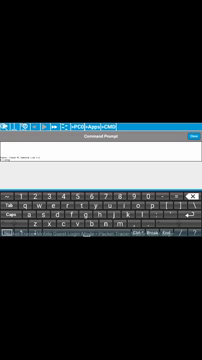
pyautogui.click(134, 197)
pyautogui.click(21, 197)
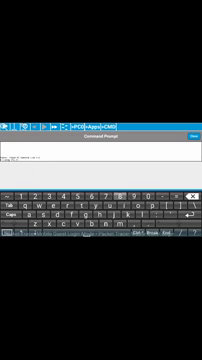
pyautogui.click(148, 197)
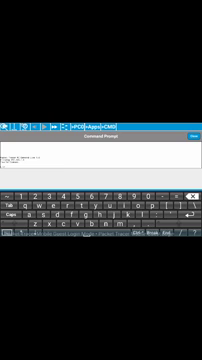
pyautogui.write('p')
pyautogui.press('BackSpace')
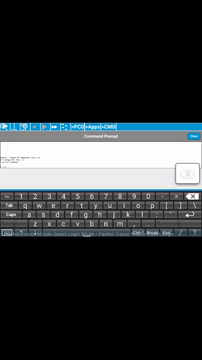
pyautogui.write('p')
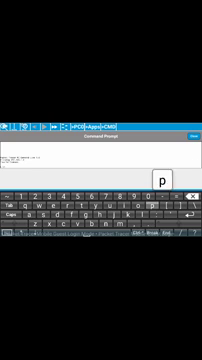
pyautogui.write('g')
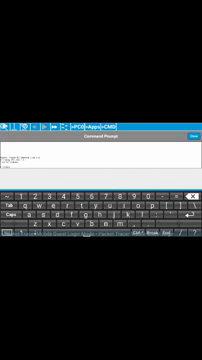
pyautogui.write('9')
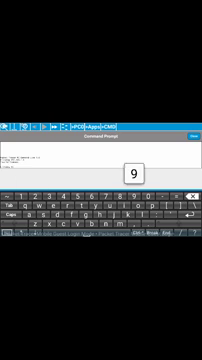
pyautogui.write('2')
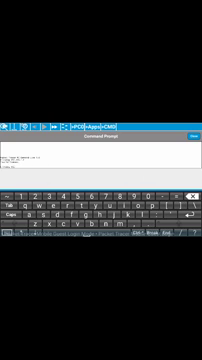
pyautogui.write('.')
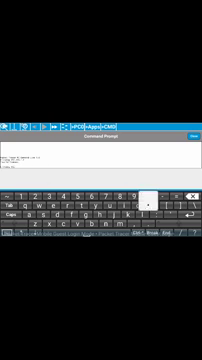
pyautogui.write('68')
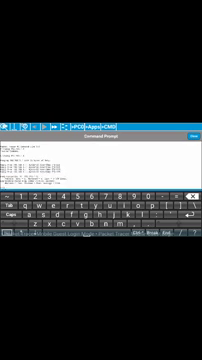
# Close PC0's Command Prompt, then open and dismiss the top-left main menu twice.
pyautogui.click(194, 131)
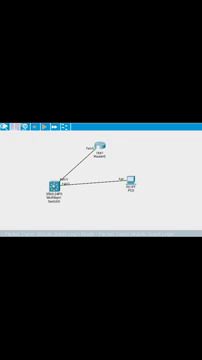
pyautogui.click(5, 126)
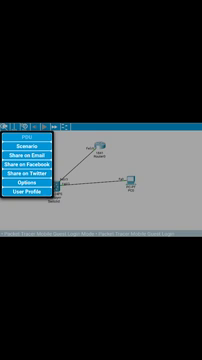
pyautogui.press('Escape')
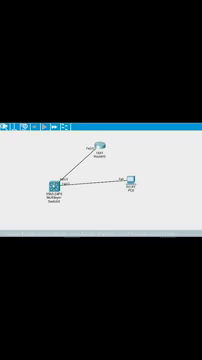
pyautogui.click(5, 126)
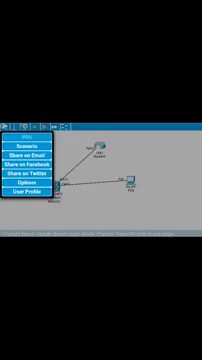
pyautogui.press('Escape')
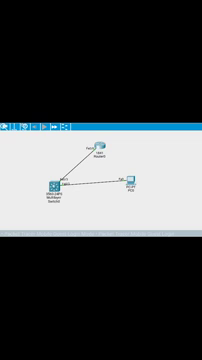